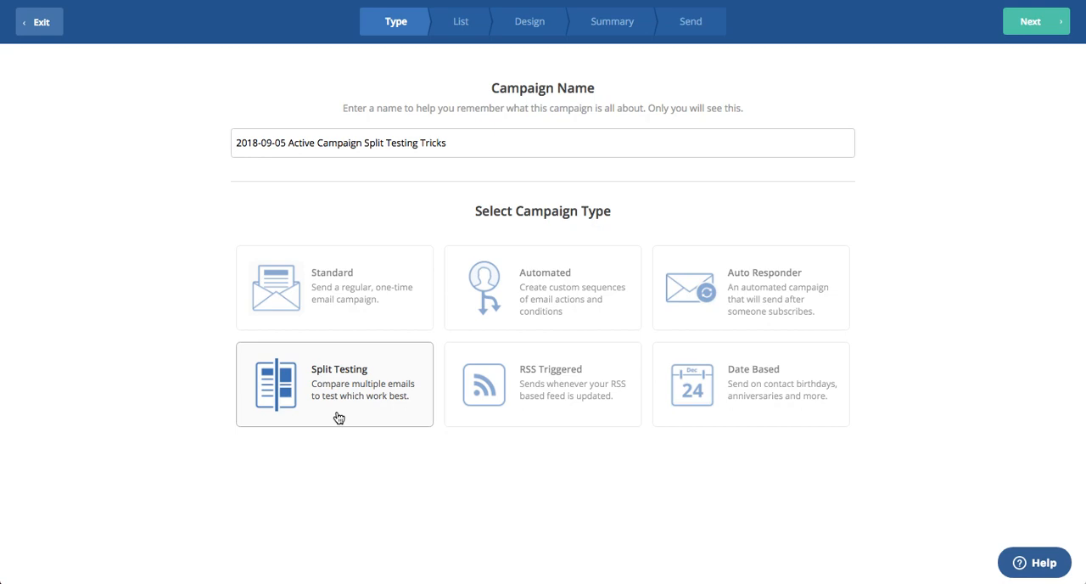
# Send the split test campaign to the first contact list, limited to the segment "OK to Mail - Not in Automation", and proceed to the design stage
pyautogui.click(1013, 32)
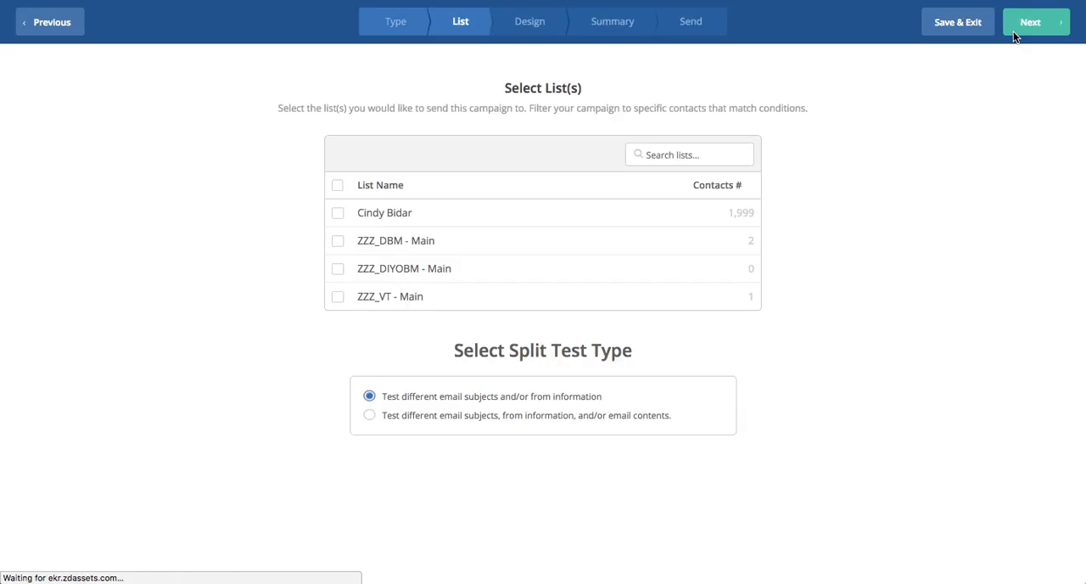
pyautogui.click(341, 214)
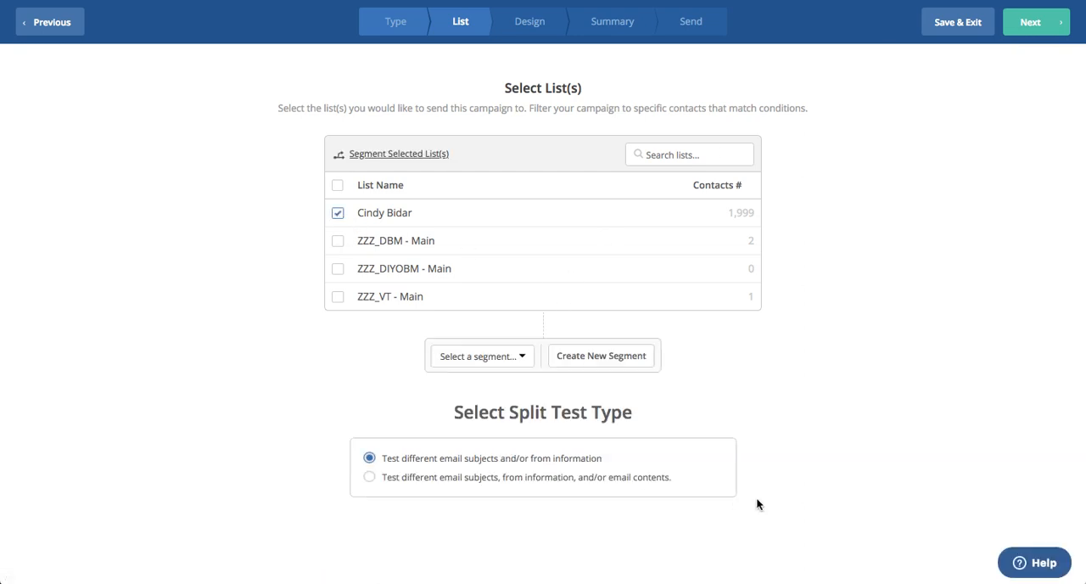
pyautogui.scroll(-1, 848, 438)
pyautogui.click(482, 313)
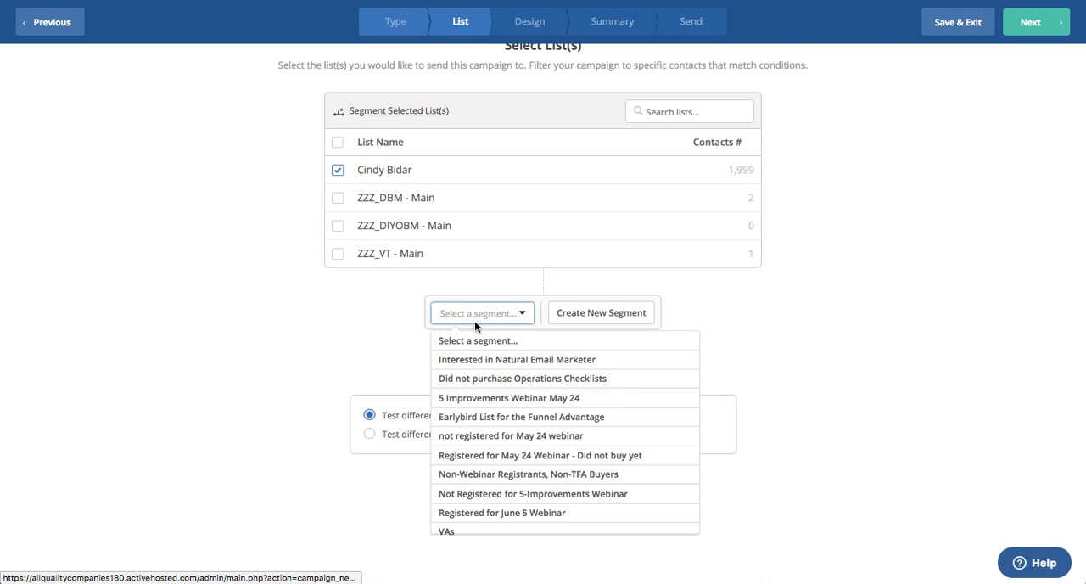
pyautogui.scroll(-3, 493, 465)
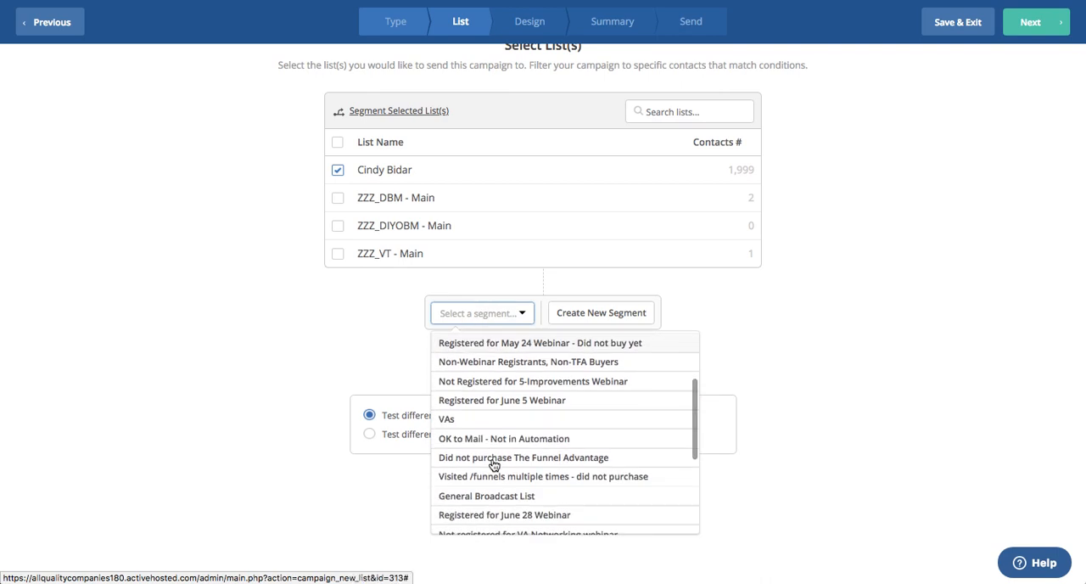
pyautogui.click(504, 439)
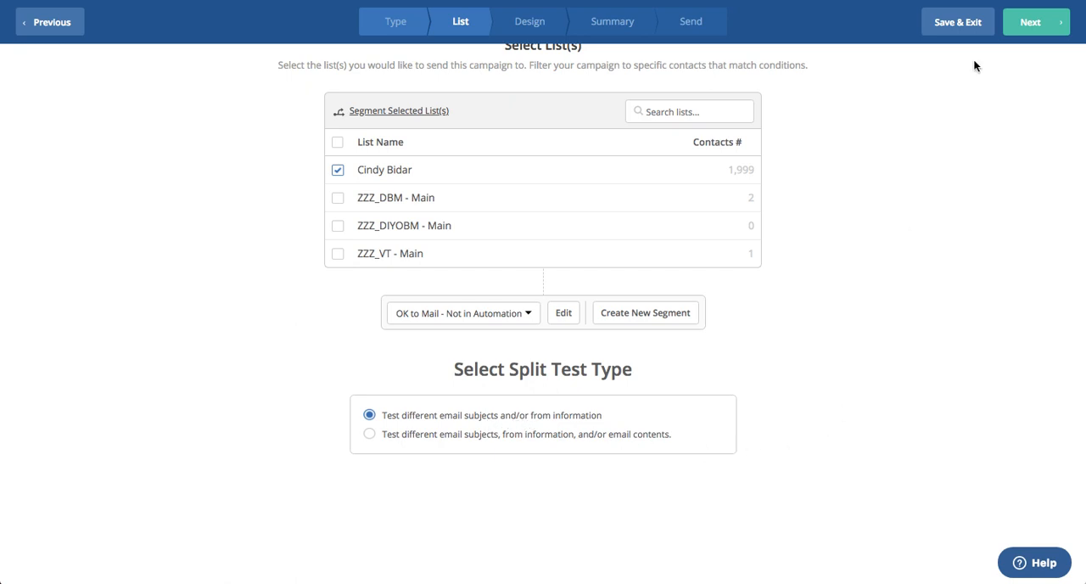
pyautogui.click(1030, 25)
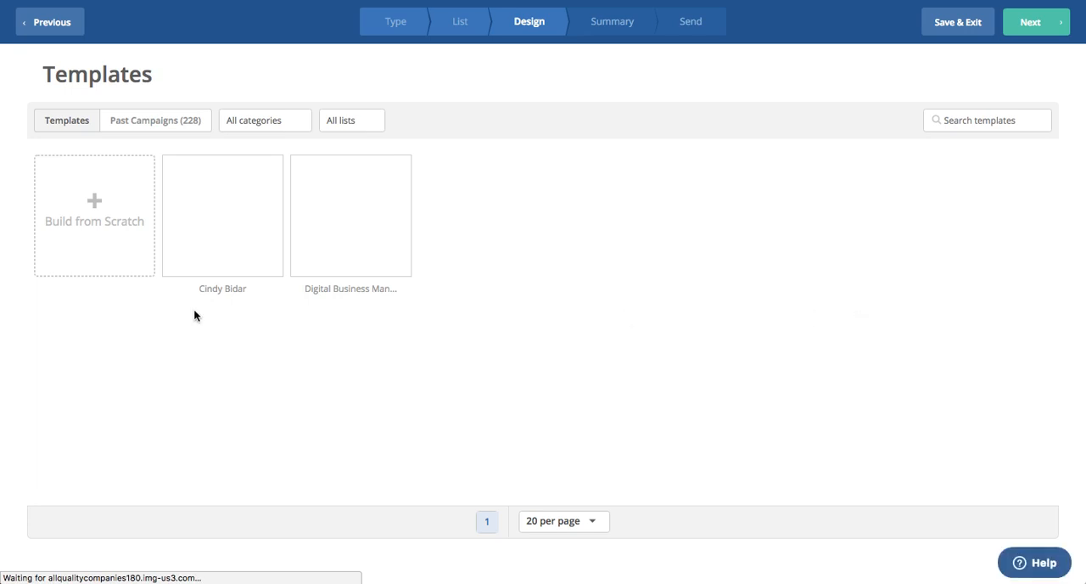
# Use the first saved template as the design and set the email subject to "I'm split testing you right now..."
pyautogui.click(218, 183)
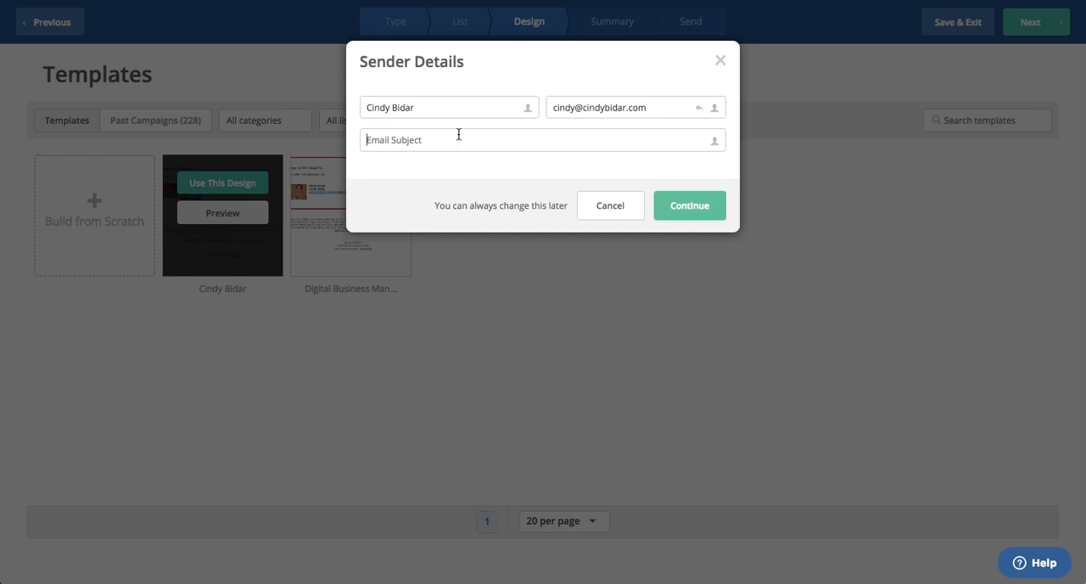
pyautogui.write("I'm split testing you right now...")
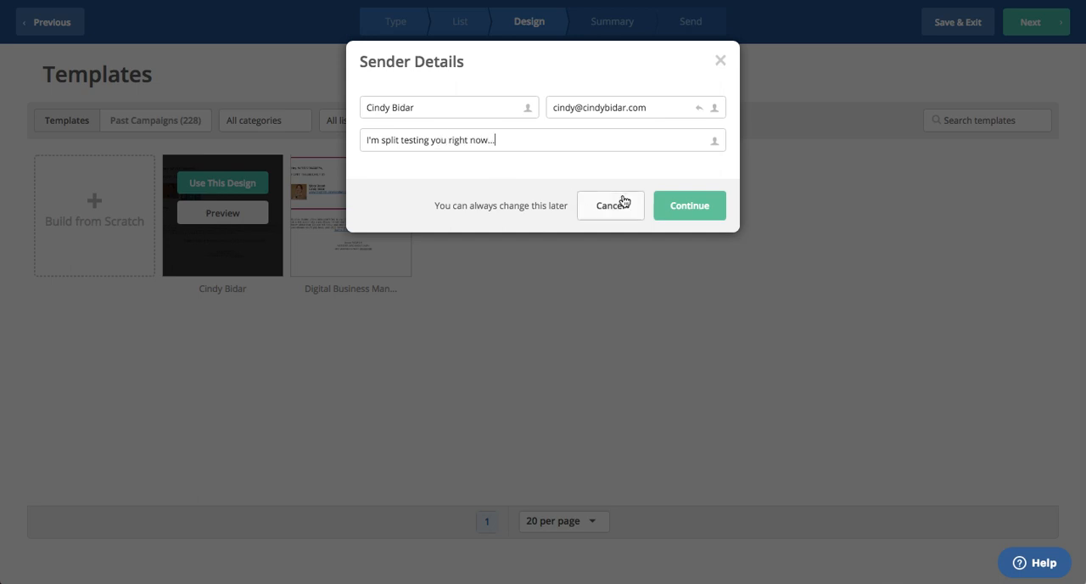
pyautogui.click(711, 207)
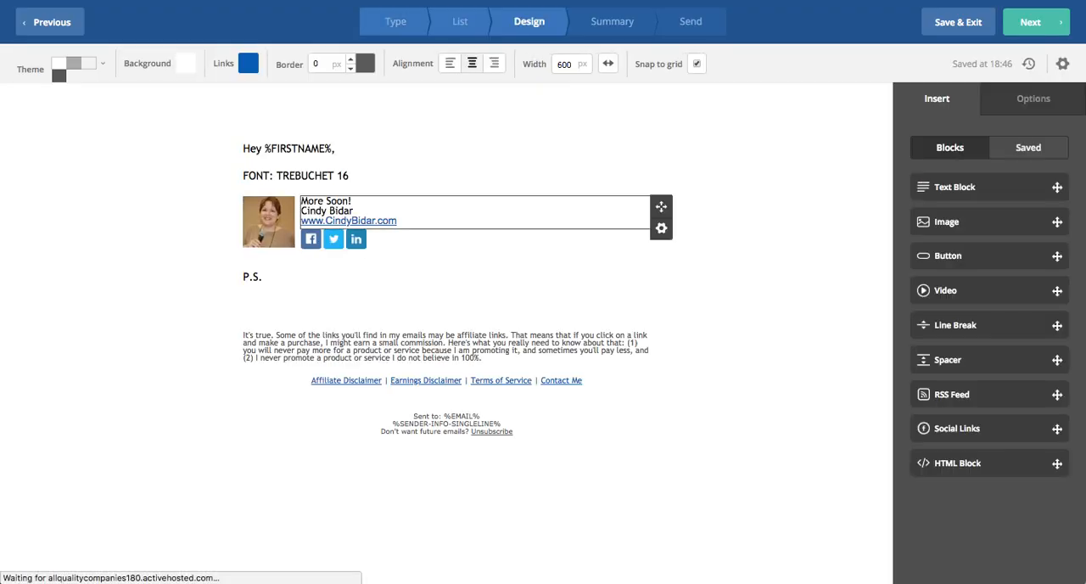
# Replace the template's greeting and font placeholder text with the copied notes.txt text, and start it with "It's true."
pyautogui.press('super+Tab')
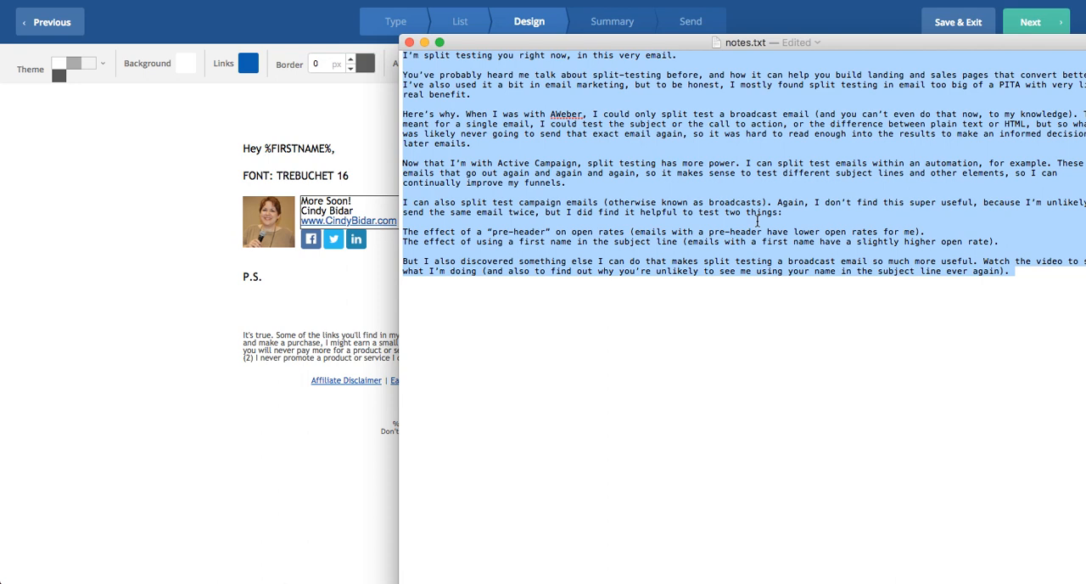
pyautogui.click(146, 159)
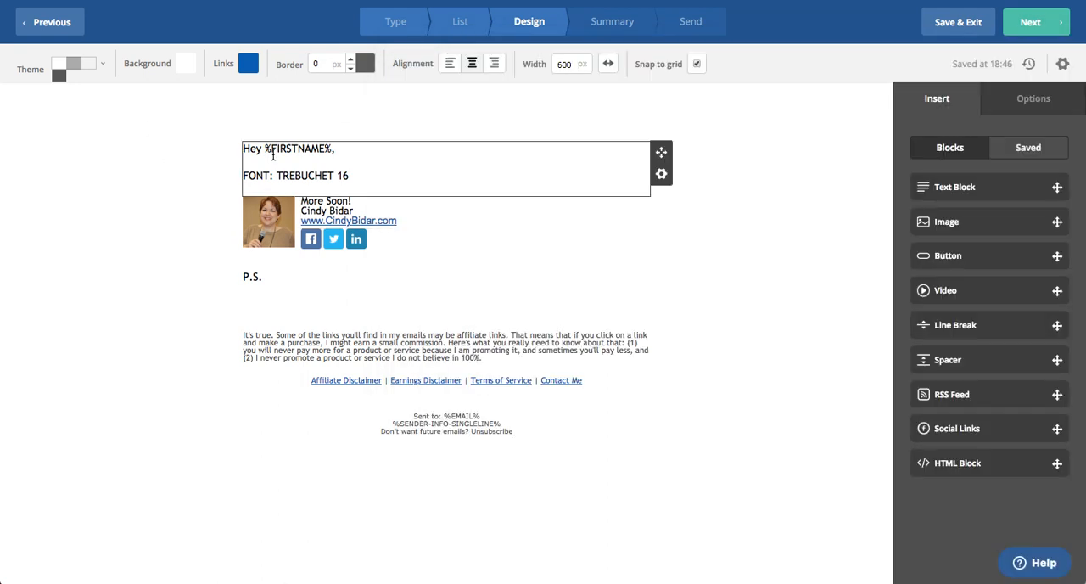
pyautogui.click(272, 156)
pyautogui.moveTo(243, 148); pyautogui.dragTo(379, 174)
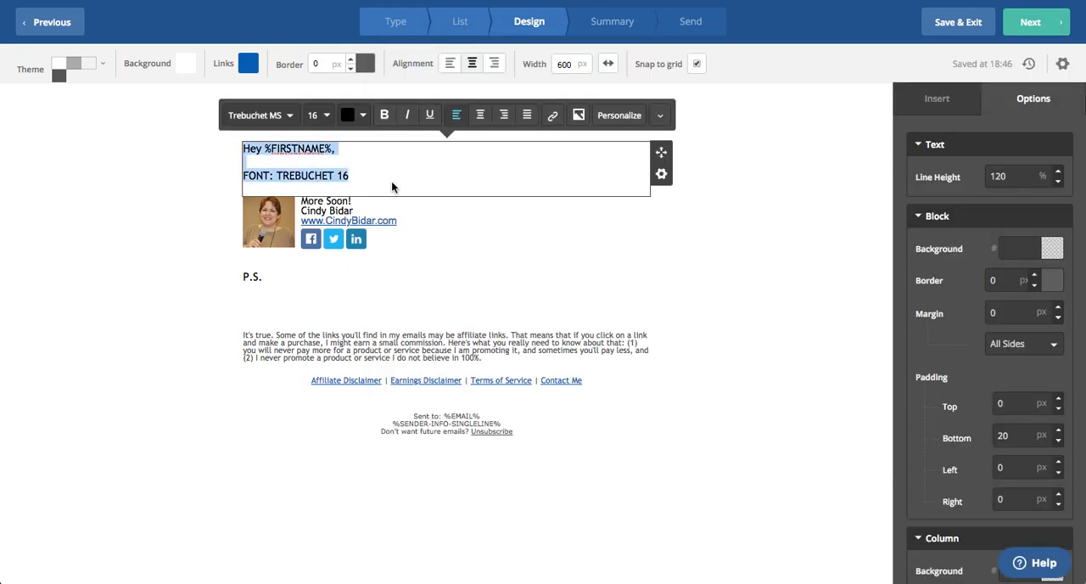
pyautogui.press('super+v')
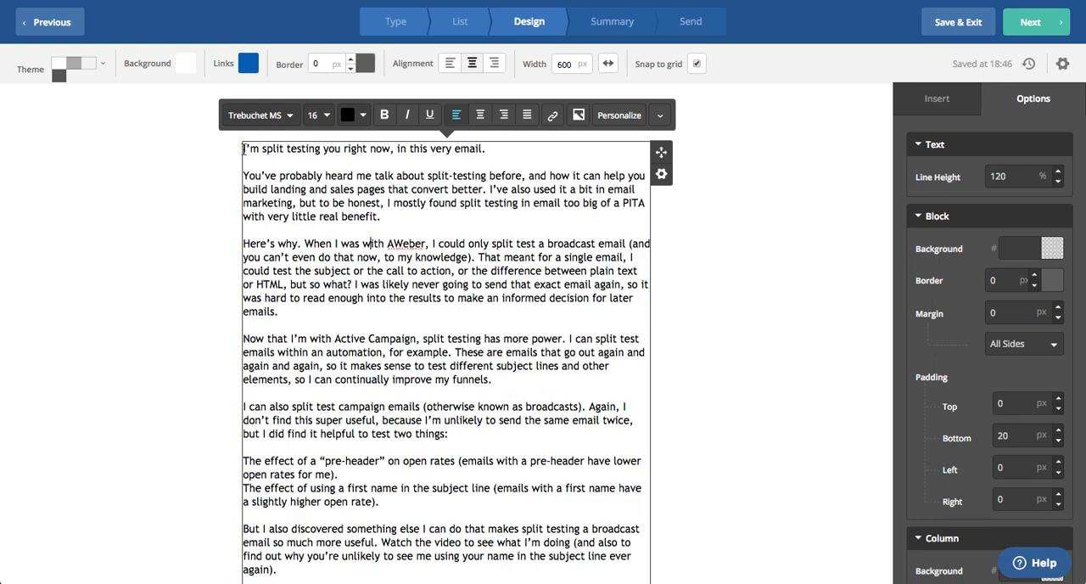
pyautogui.write("It's true.")
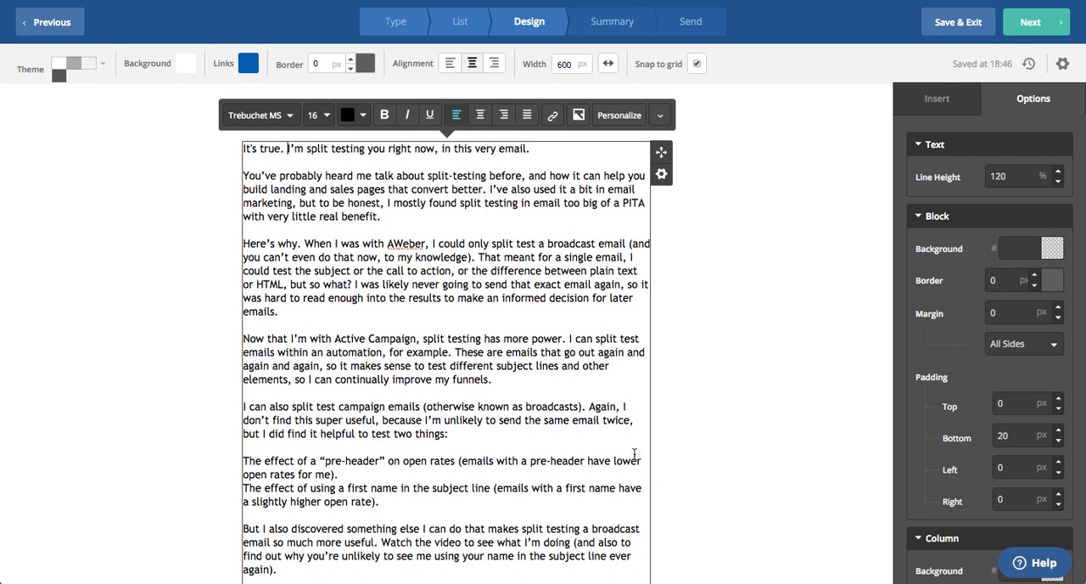
# Insert an image block between the body text and the signature
pyautogui.scroll(-5, 610, 365)
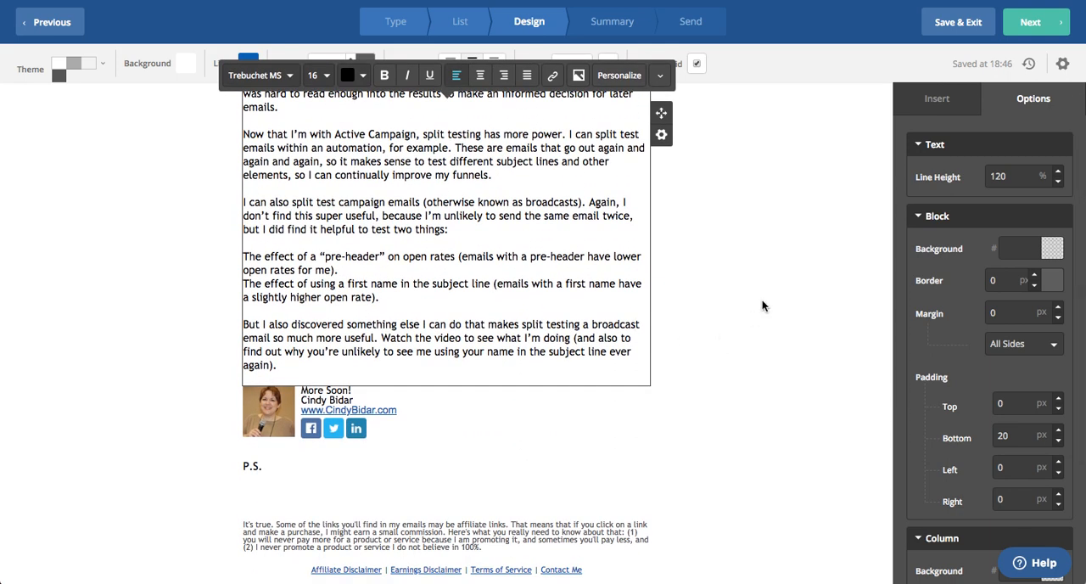
pyautogui.click(946, 99)
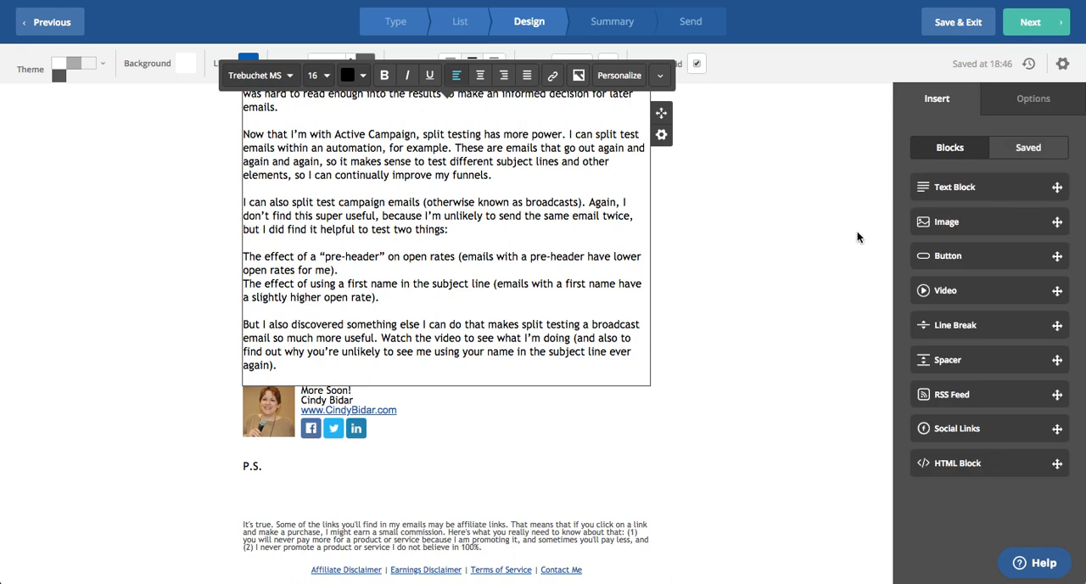
pyautogui.moveTo(963, 224); pyautogui.dragTo(421, 359)
# Complete the P.S. with "If you want to check out Active Campaign for yourself, you can get a 14-day trial right here."
pyautogui.scroll(-5, 753, 407)
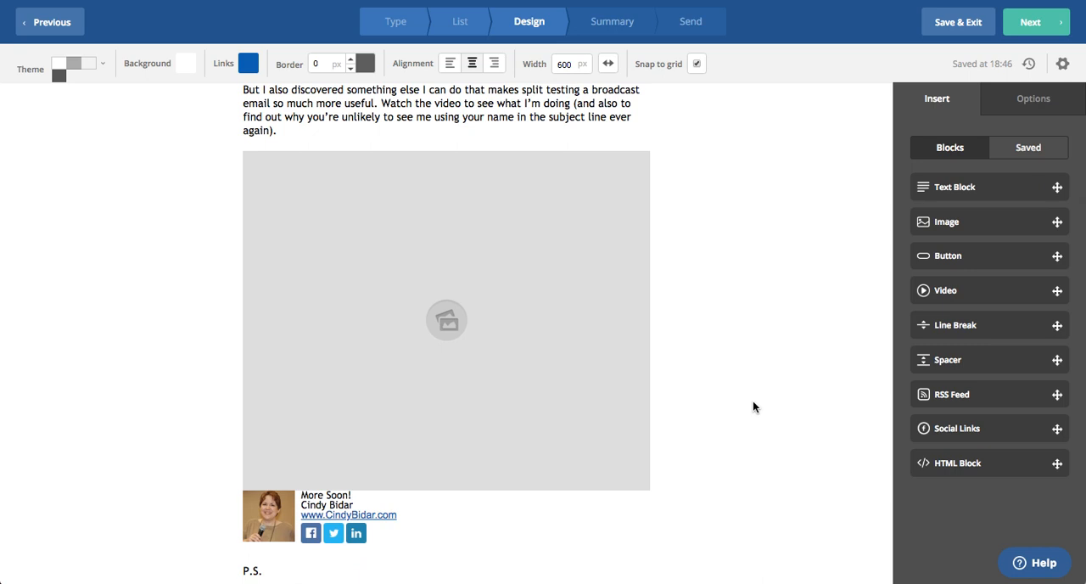
pyautogui.scroll(-4, 753, 408)
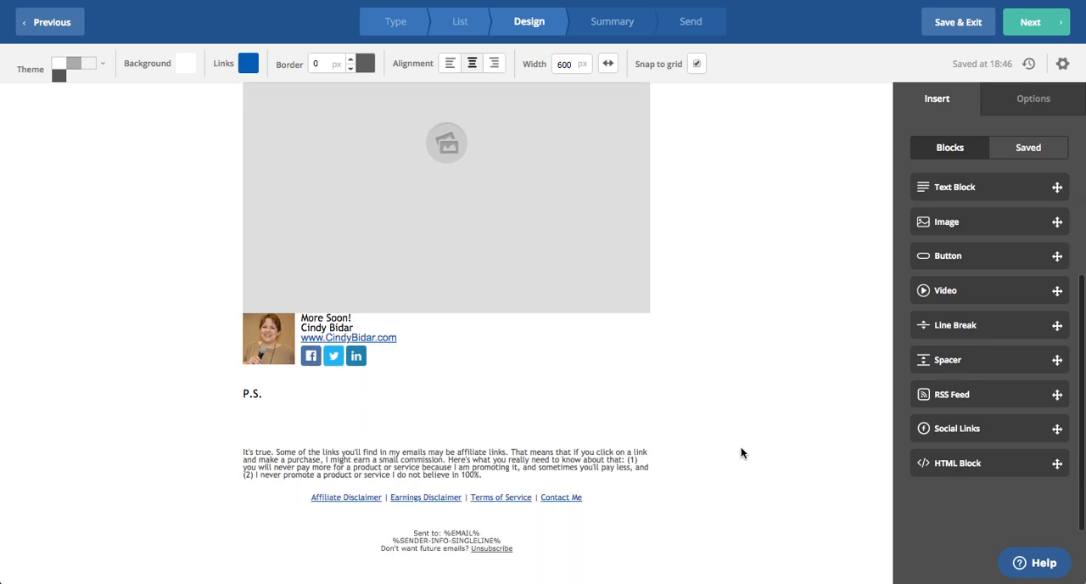
pyautogui.click(318, 392)
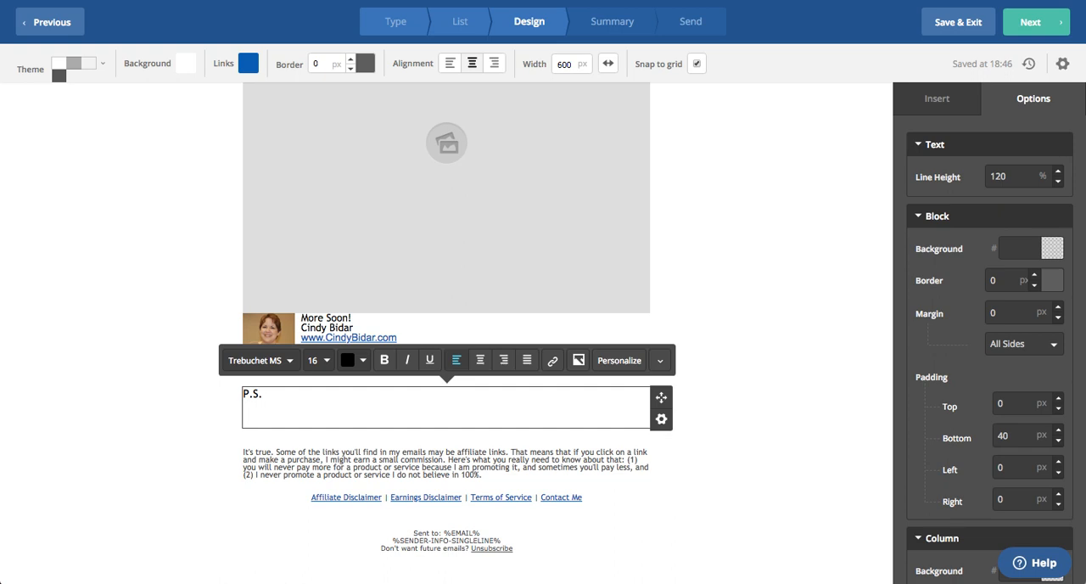
pyautogui.write('If you want to check out Active ')
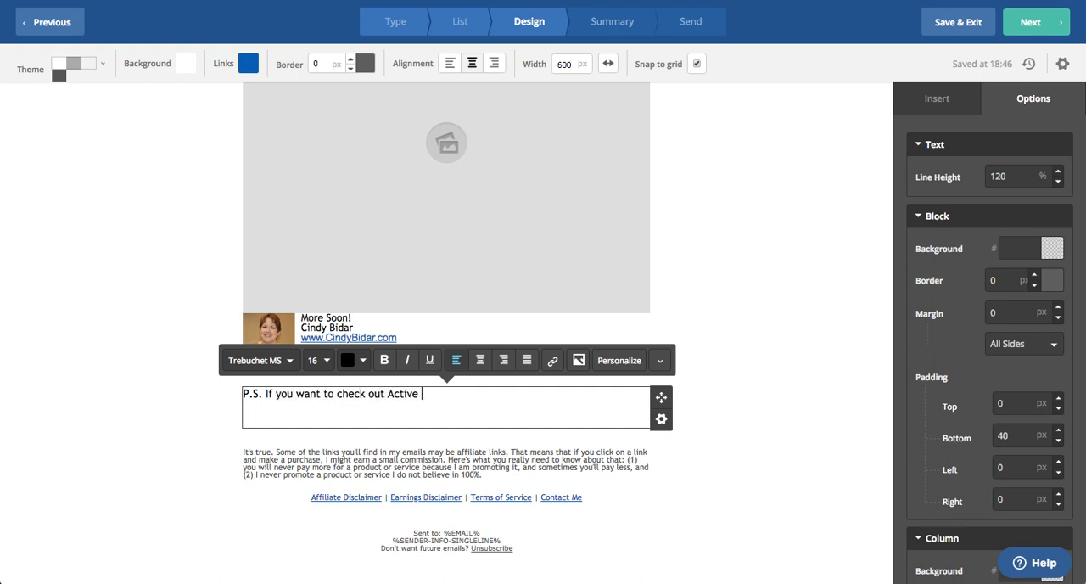
pyautogui.write('Campaign for yours')
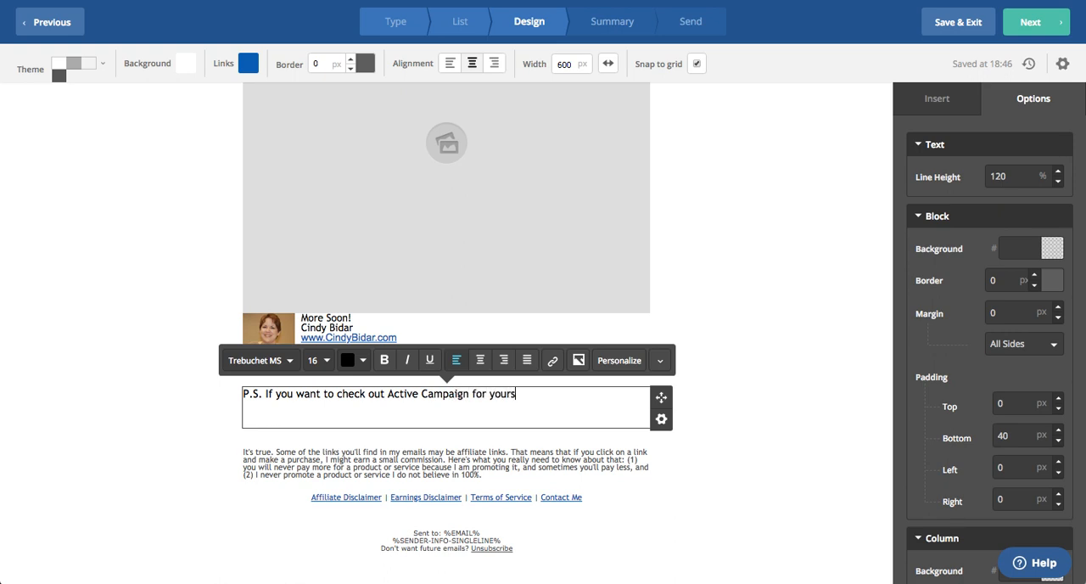
pyautogui.write('elf, you can get a 14-')
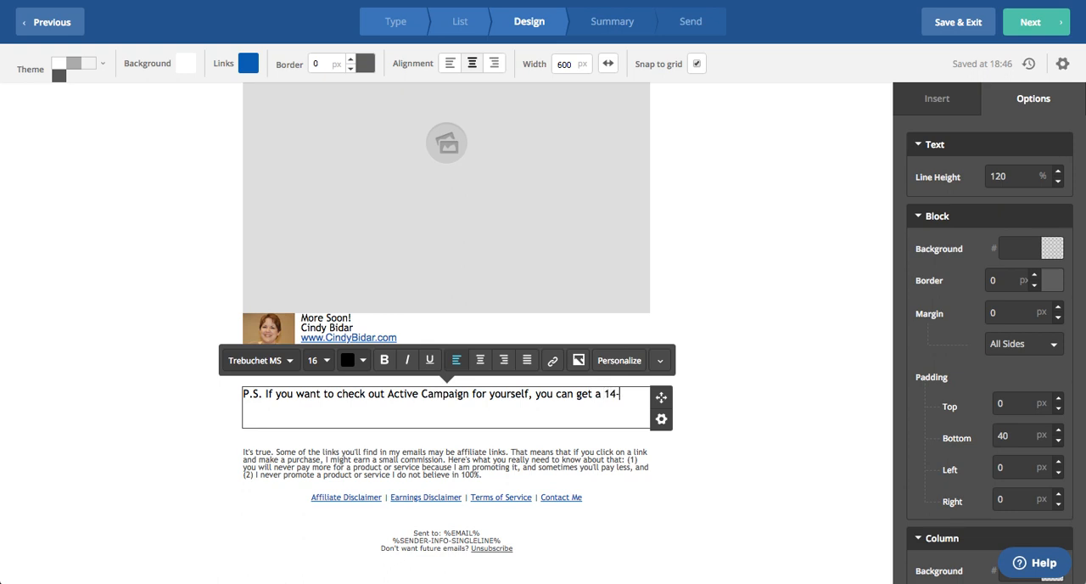
pyautogui.write('day trial ')
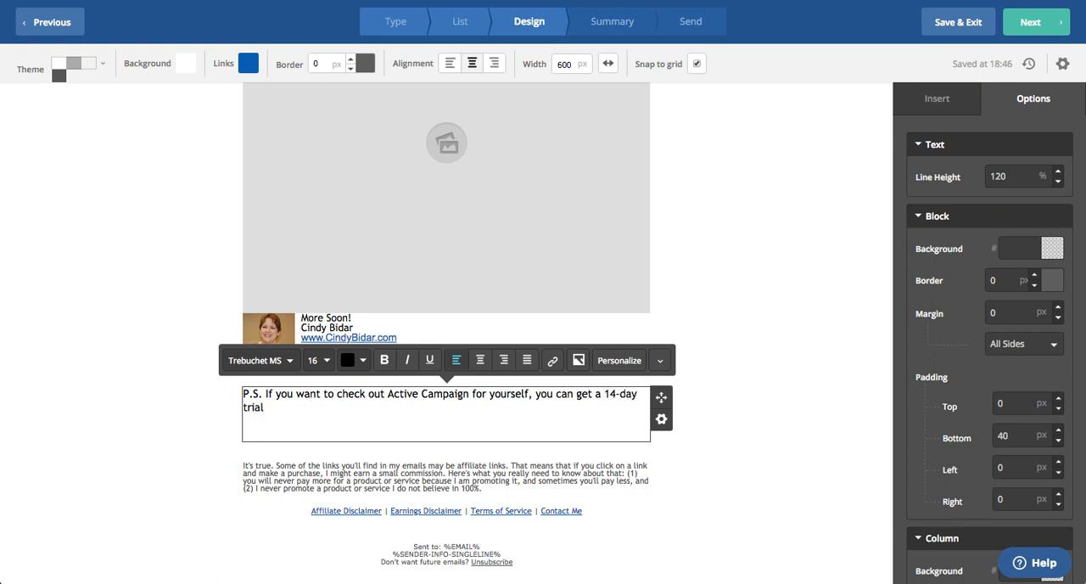
pyautogui.write('right here.')
# Link the words "get a 14-day trial right here" in the P.S. to the /activecampaign page on the sender's own website
pyautogui.click(583, 401)
pyautogui.moveTo(582, 401); pyautogui.dragTo(314, 409)
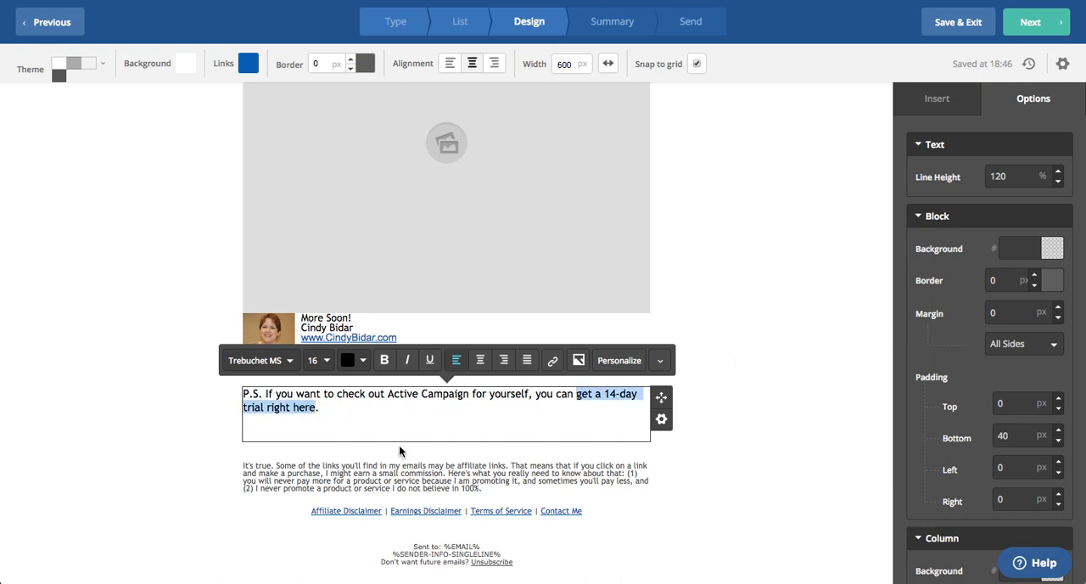
pyautogui.click(550, 361)
pyautogui.write('http')
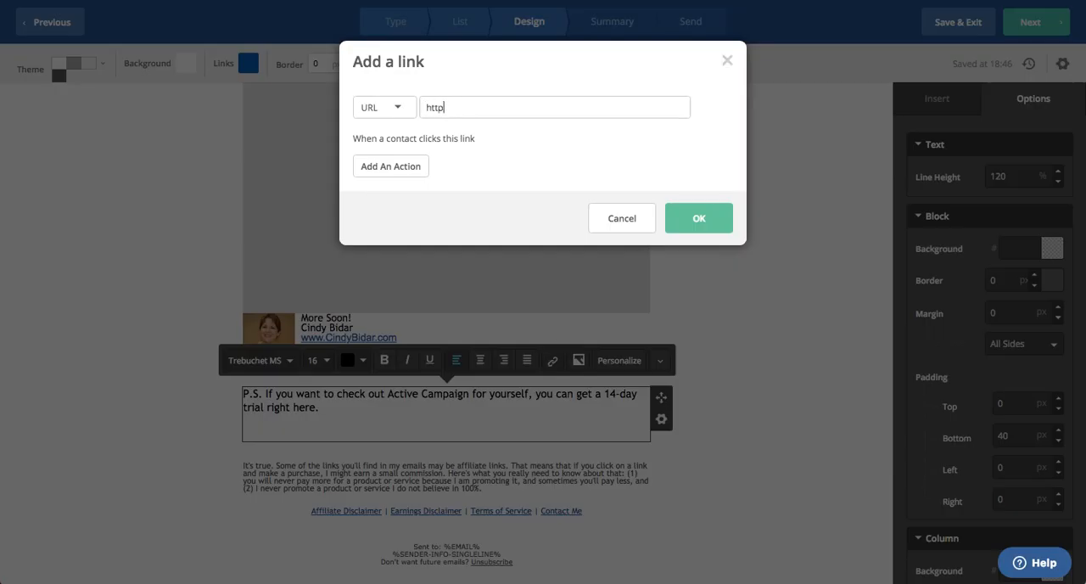
pyautogui.write('://cindybidar.com/activecampaign')
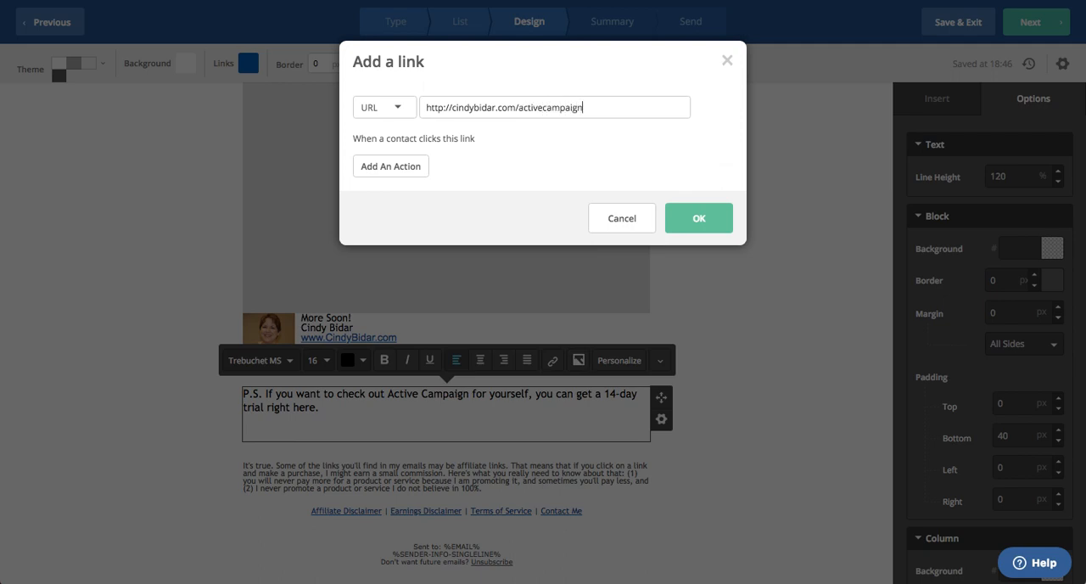
pyautogui.click(693, 222)
pyautogui.click(778, 411)
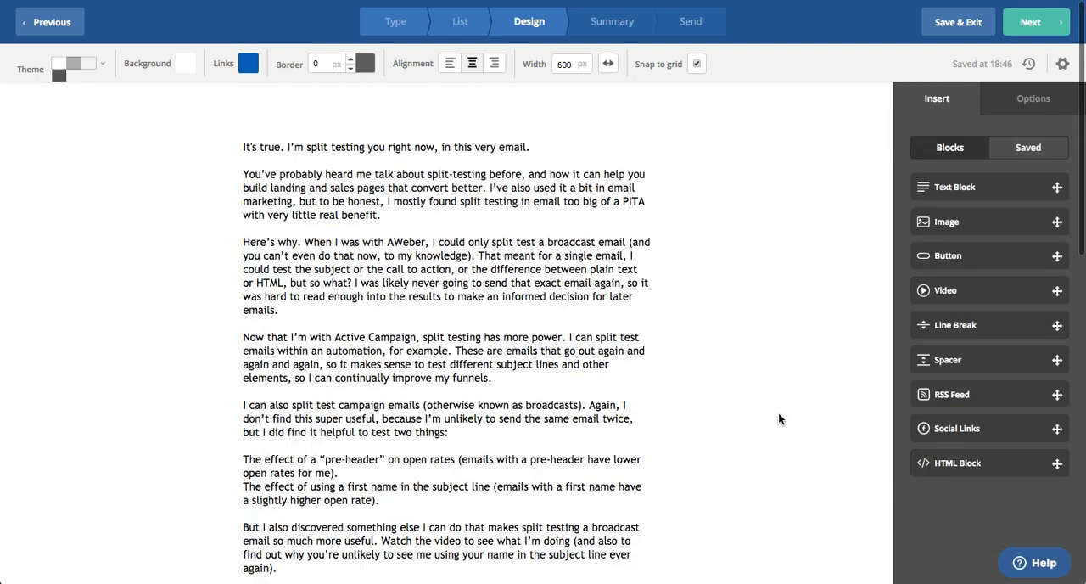
# Fill the empty image block above the signature with the existing picture crazy-talk from the image library
pyautogui.scroll(-3, 779, 412)
pyautogui.scroll(-5, 778, 411)
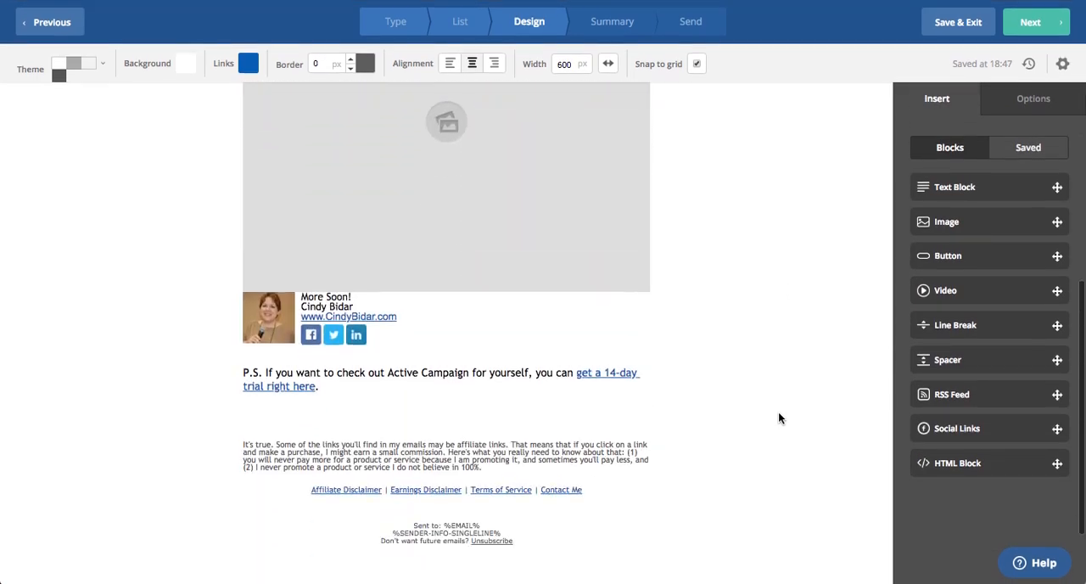
pyautogui.scroll(5, 779, 411)
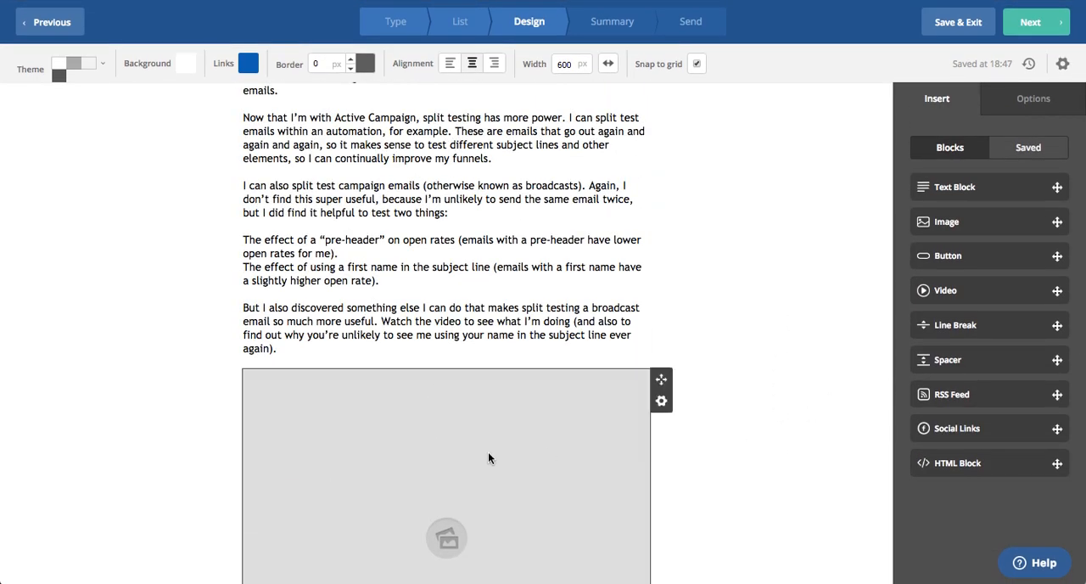
pyautogui.scroll(-3, 594, 357)
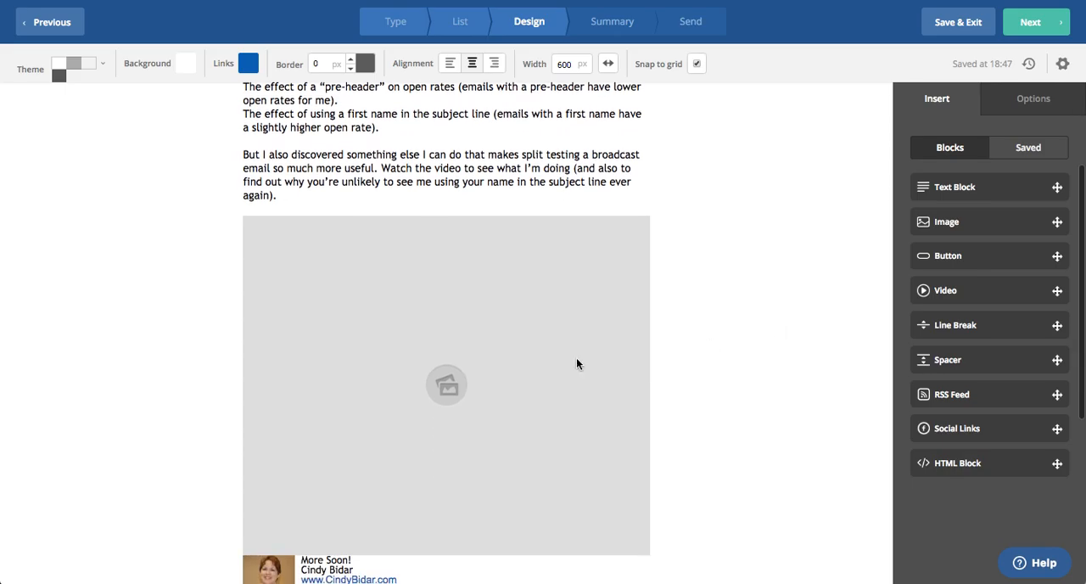
pyautogui.click(485, 378)
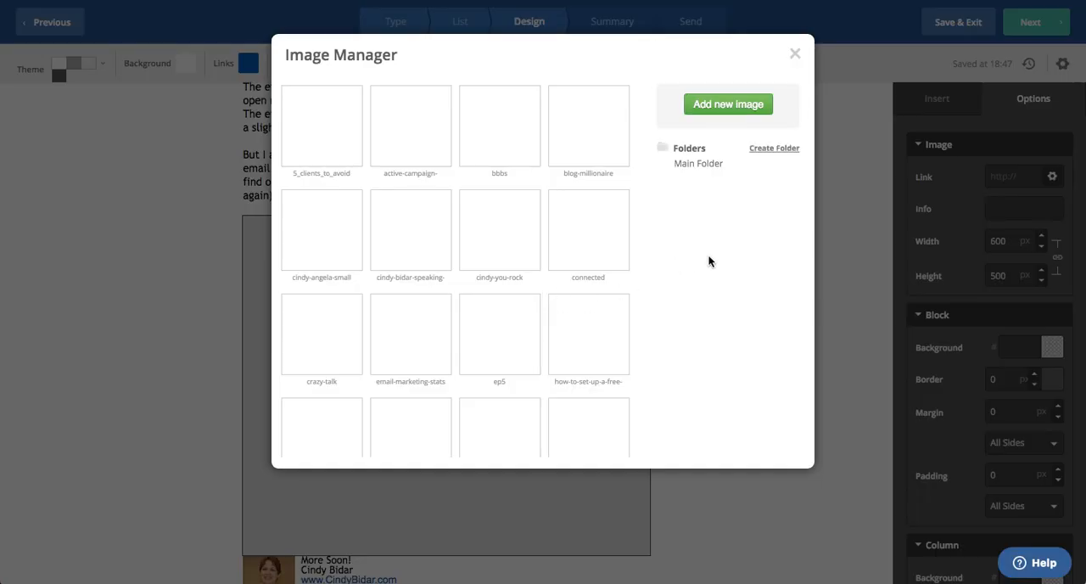
pyautogui.moveTo(521, 267)
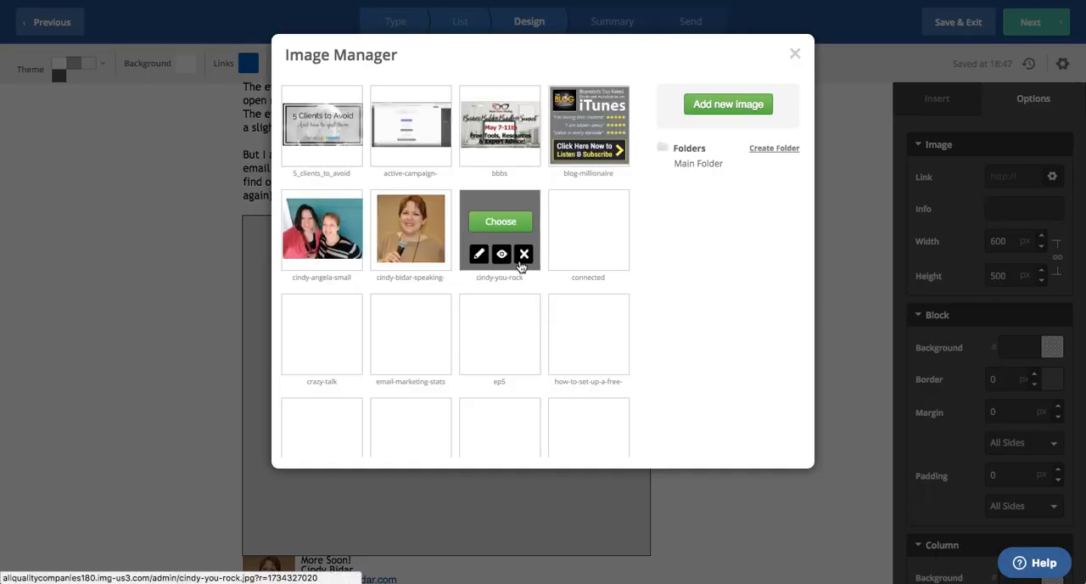
pyautogui.scroll(-3, 682, 297)
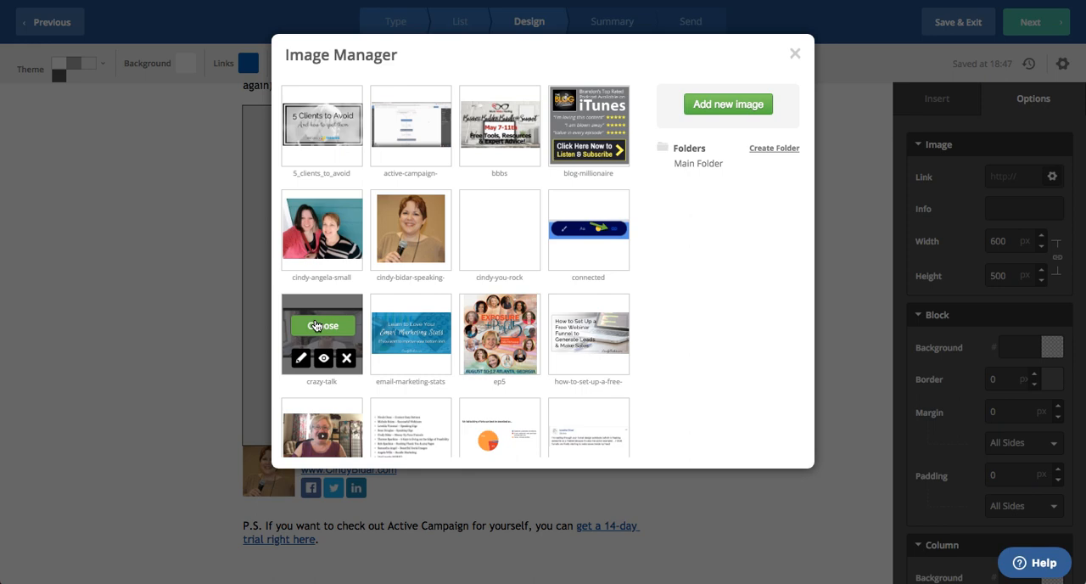
pyautogui.click(316, 326)
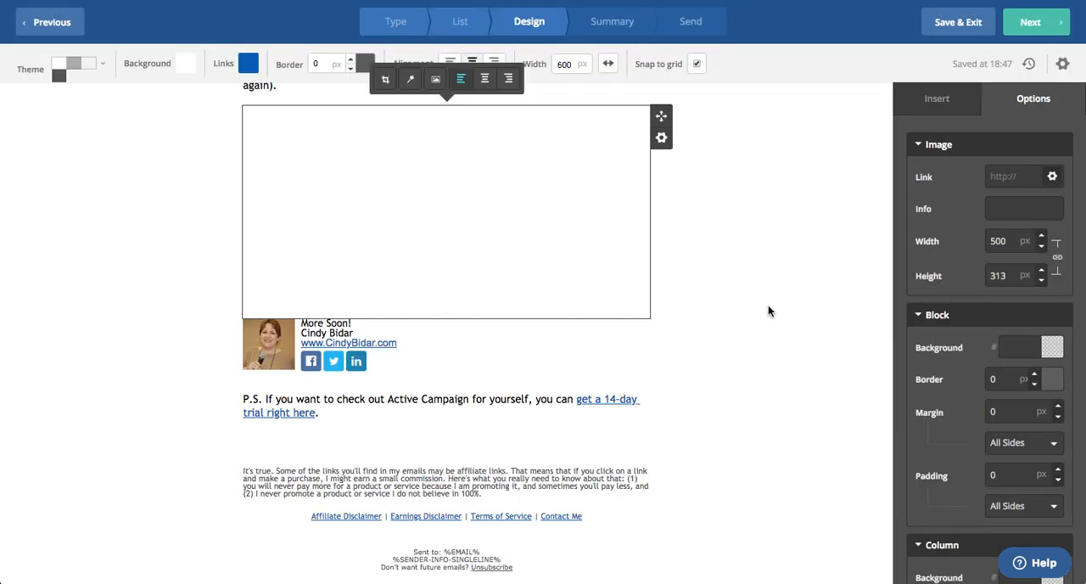
pyautogui.scroll(4, 779, 309)
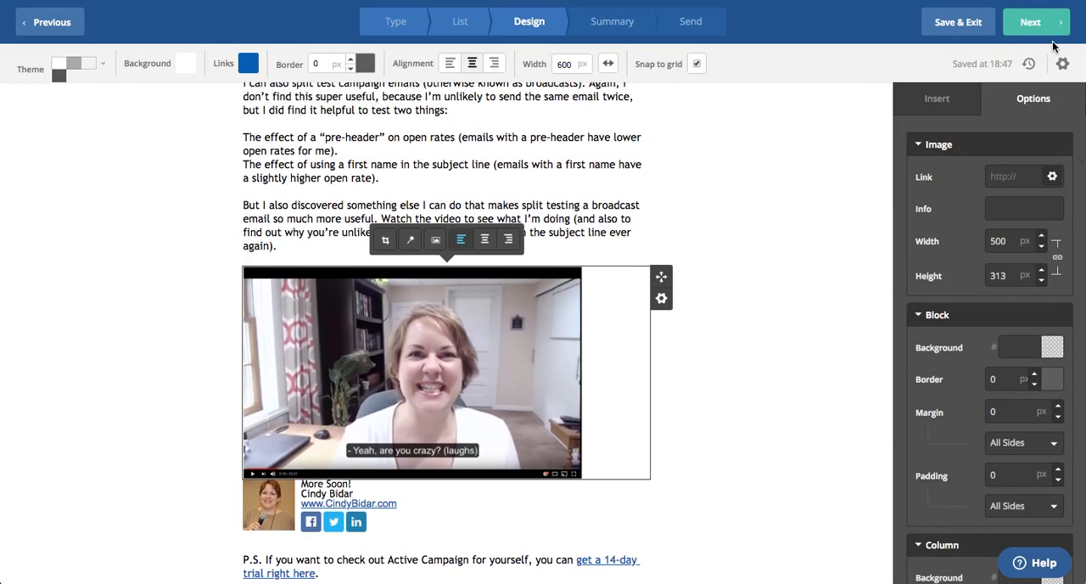
# Add a second test to the campaign with the subject "Here's a super cool Active Campaign feature I just found"
pyautogui.click(1030, 22)
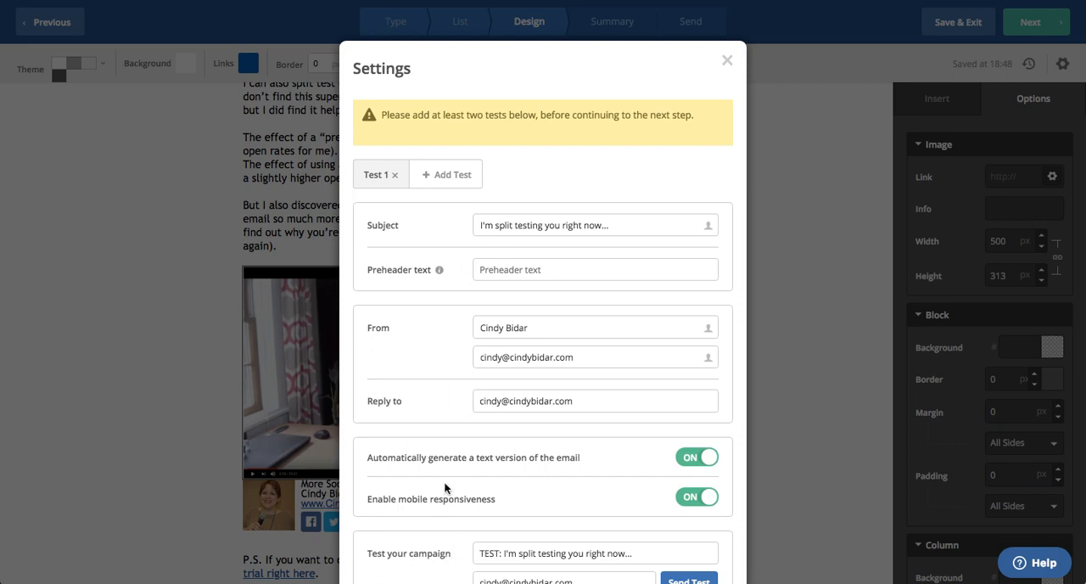
pyautogui.click(447, 177)
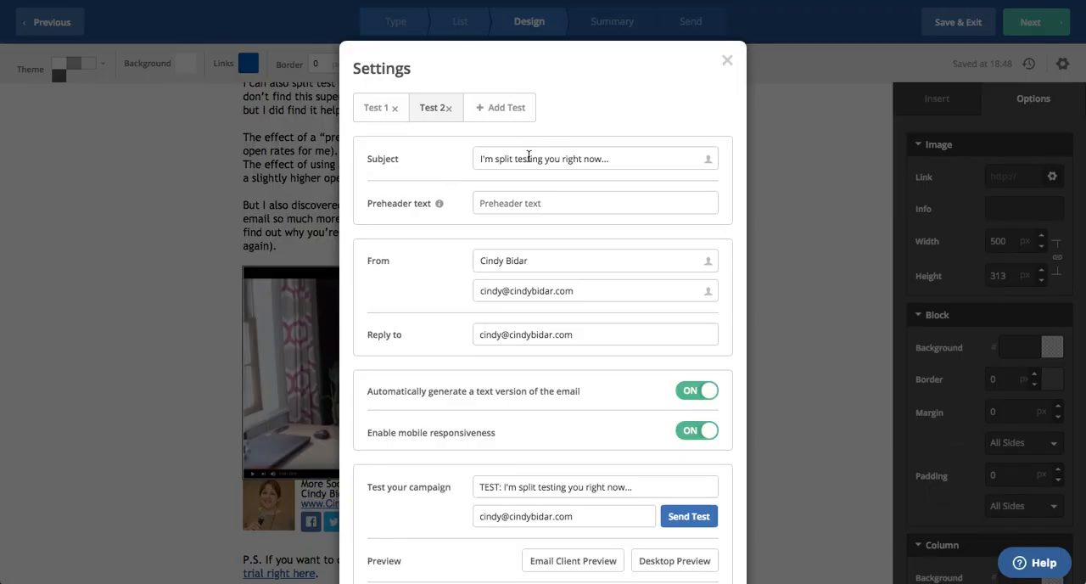
pyautogui.tripleClick(529, 157)
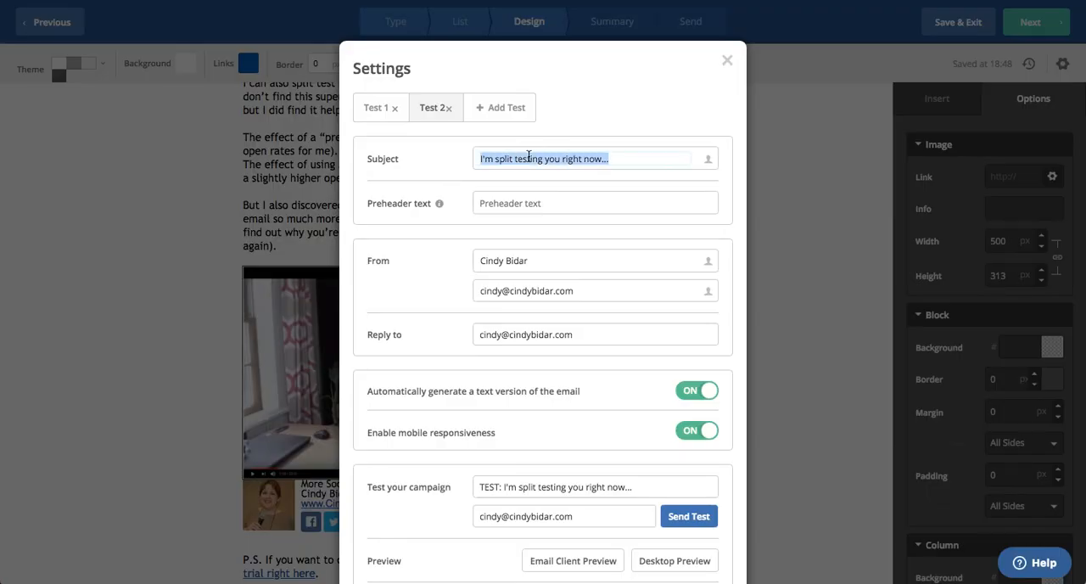
pyautogui.write('Here')
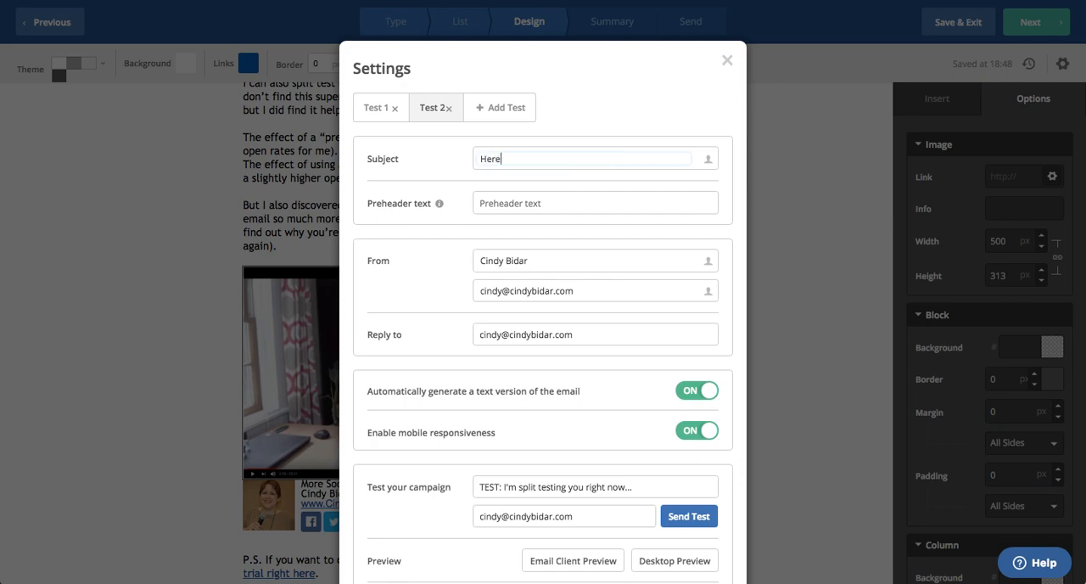
pyautogui.write("'s a super cool feature I just")
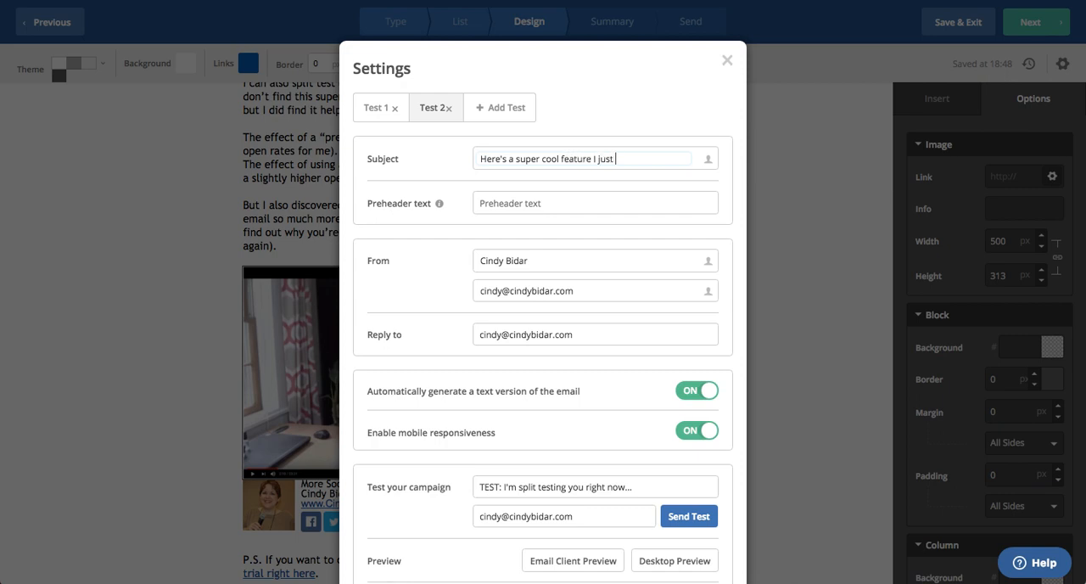
pyautogui.press('BackSpace')
pyautogui.press('BackSpace')
pyautogui.press('BackSpace')
pyautogui.press('BackSpace')
pyautogui.press('BackSpace')
pyautogui.press('BackSpace')
pyautogui.press('BackSpace')
pyautogui.press('BackSpace')
pyautogui.press('BackSpace')
pyautogui.press('BackSpace')
pyautogui.press('BackSpace')
pyautogui.press('BackSpace')
pyautogui.press('BackSpace')
pyautogui.press('BackSpace')
pyautogui.press('BackSpace')
pyautogui.write('Active Campaign feature I just ')
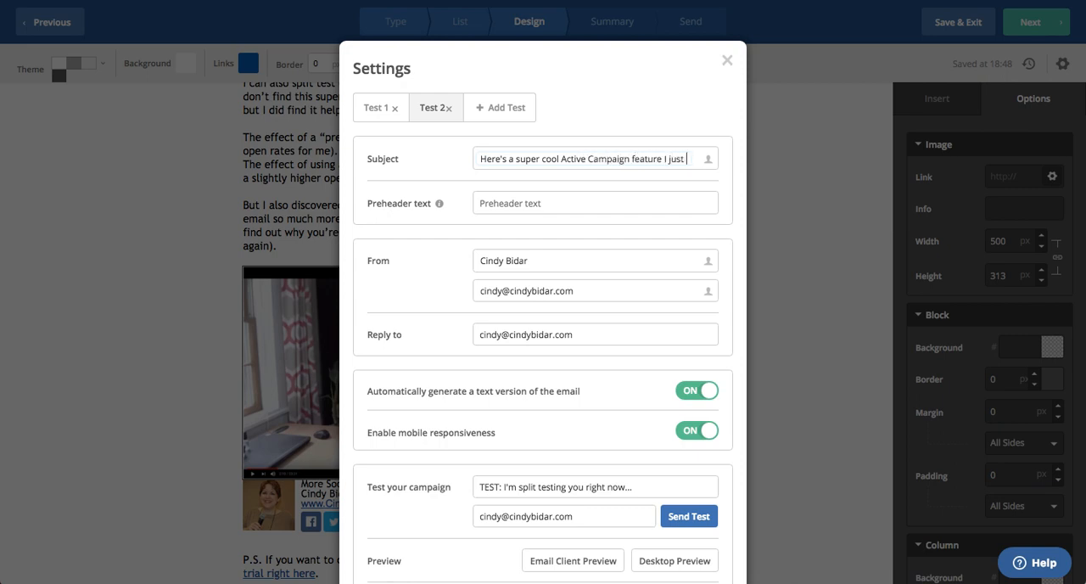
pyautogui.write('found')
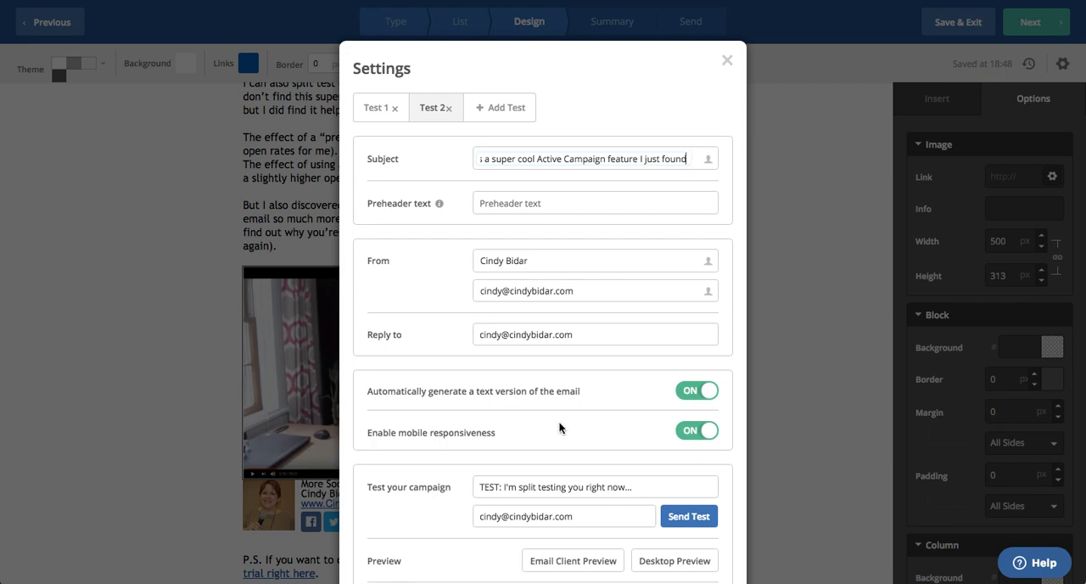
# Replace the subject used for the campaign's test message with "Test email"
pyautogui.scroll(-3, 559, 421)
pyautogui.tripleClick(543, 359)
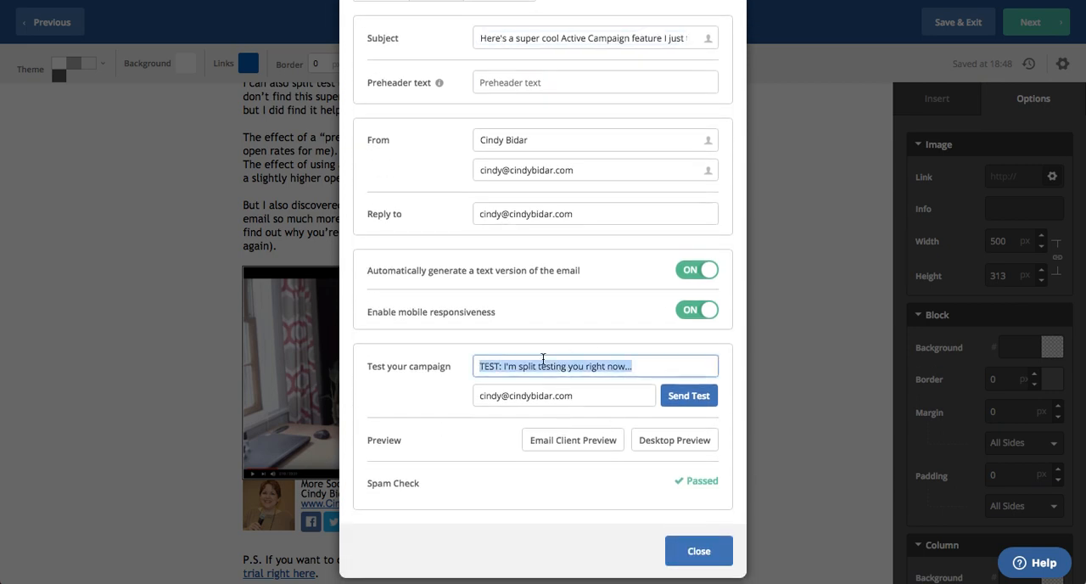
pyautogui.press('BackSpace')
pyautogui.write('T')
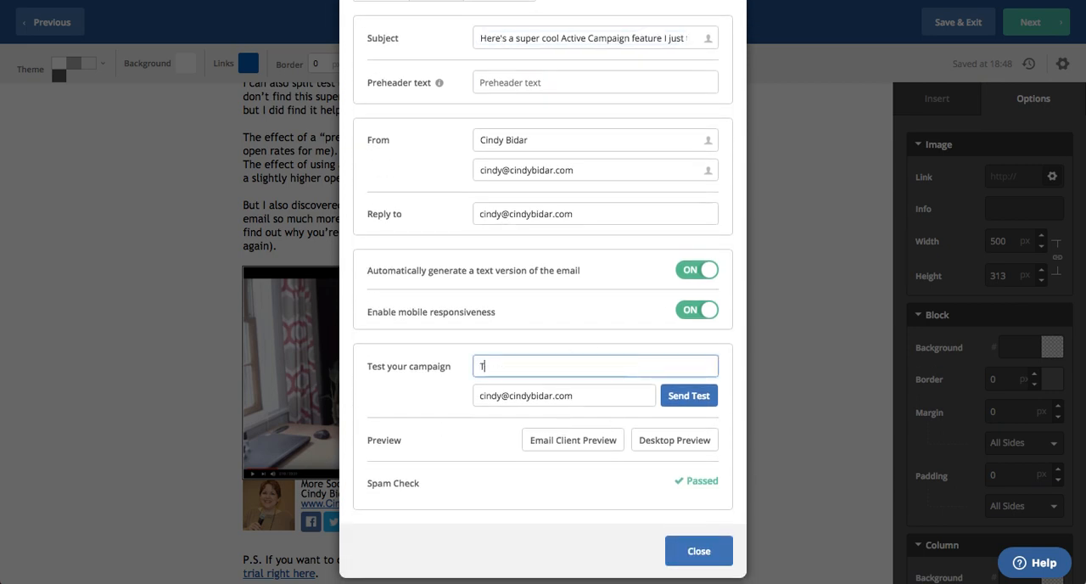
pyautogui.write('est email')
# Enter the sender's other e-mail address as the test recipient and send the test message
pyautogui.tripleClick(530, 392)
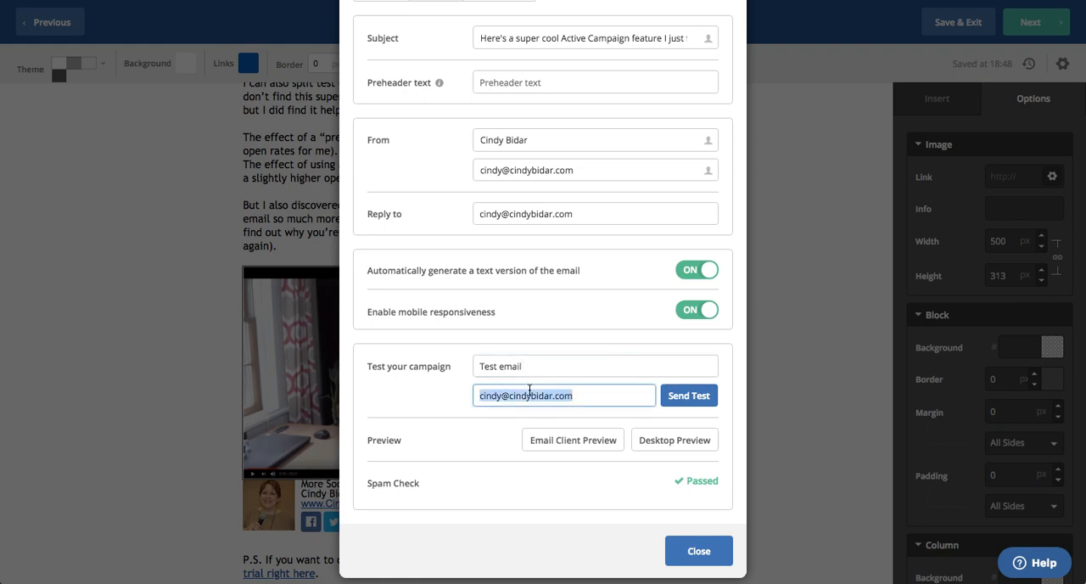
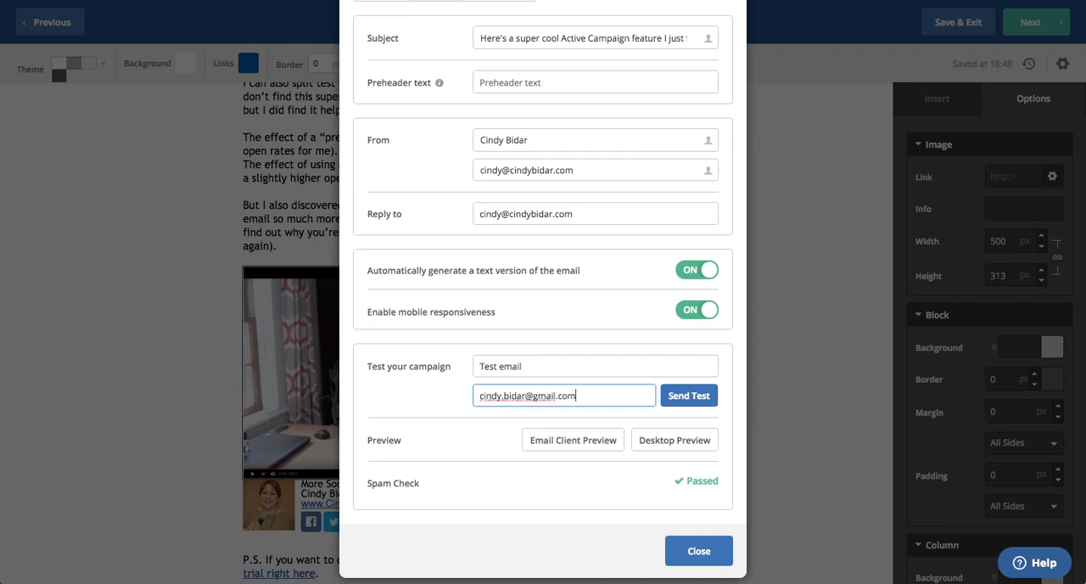
pyautogui.click(688, 397)
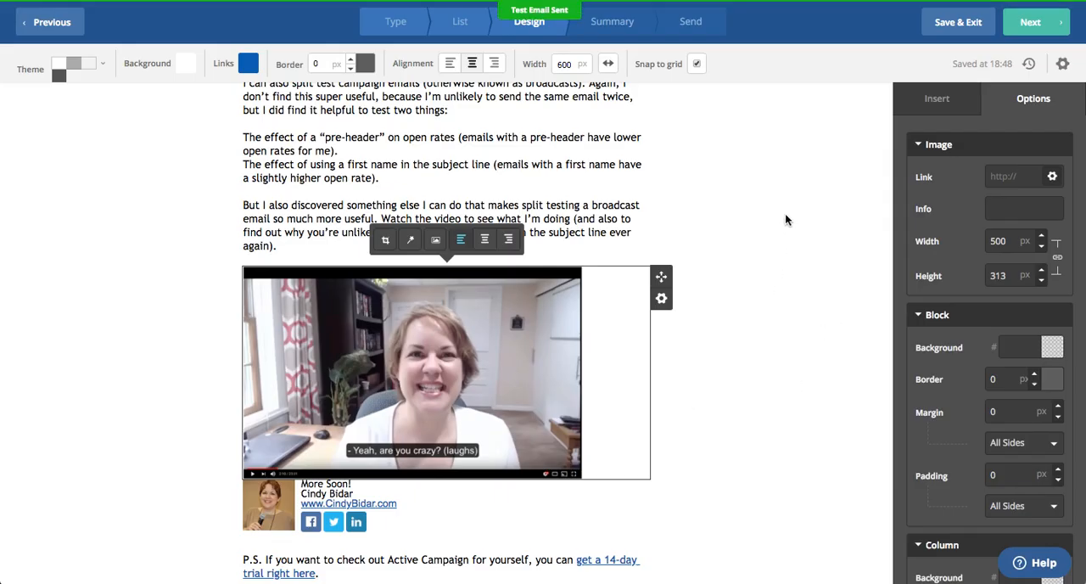
# Continue to the campaign summary and set the split test to determine, and send using, the winner
pyautogui.scroll(-2, 784, 332)
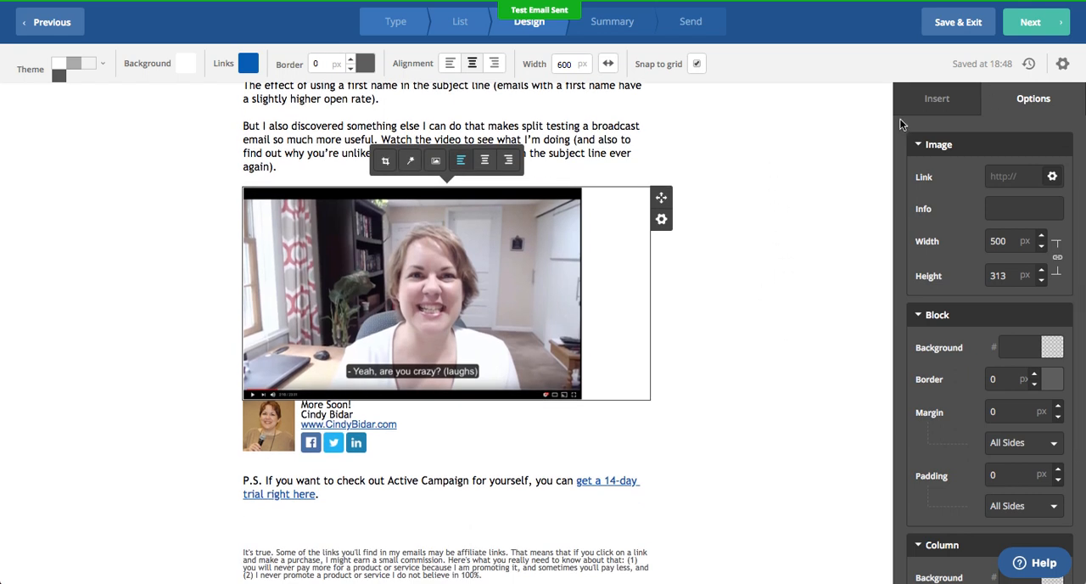
pyautogui.click(1031, 24)
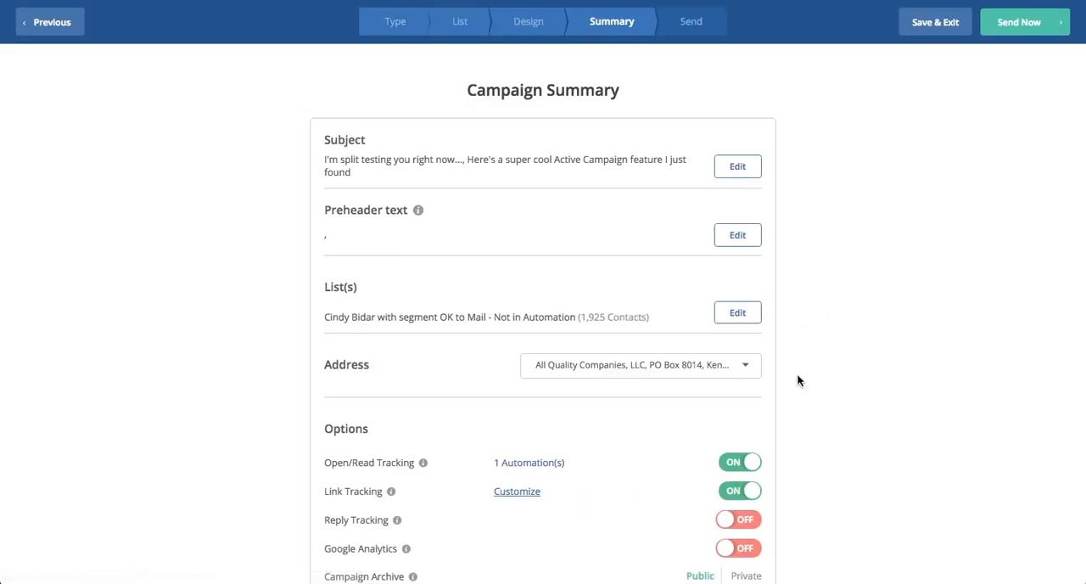
pyautogui.scroll(-10, 798, 380)
pyautogui.scroll(-3, 797, 379)
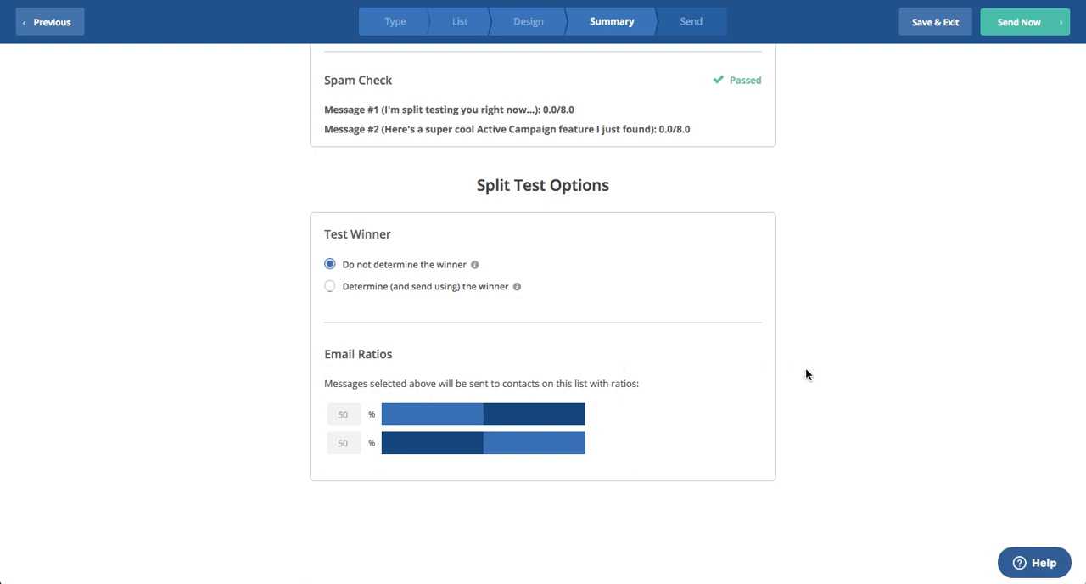
pyautogui.click(330, 289)
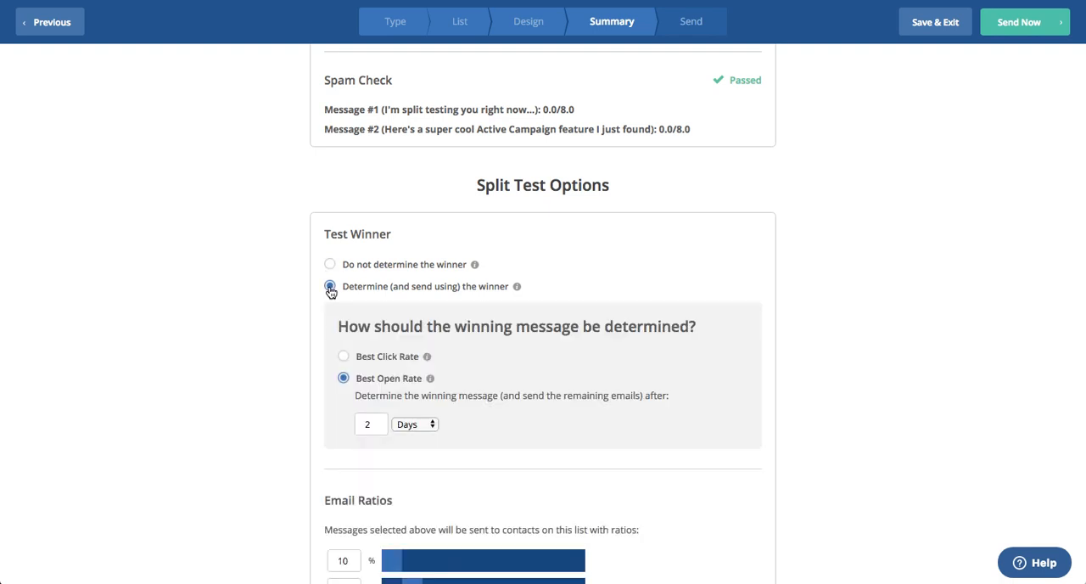
# Have the winning message determined by best click rate after 2 hours
pyautogui.scroll(-2, 292, 406)
pyautogui.scroll(-1, 292, 413)
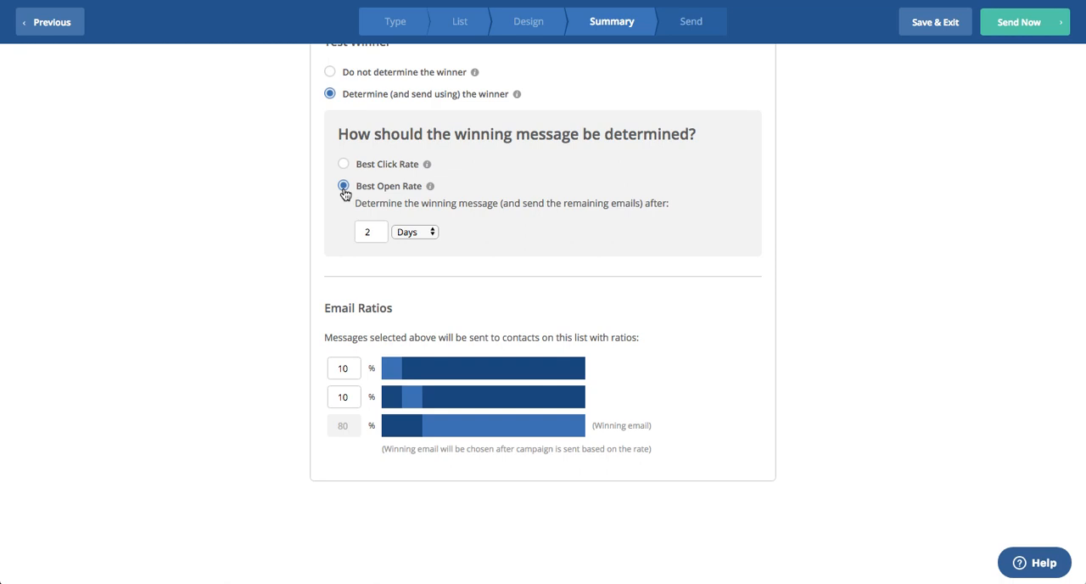
pyautogui.click(372, 236)
pyautogui.click(417, 233)
pyautogui.click(412, 220)
pyautogui.click(343, 163)
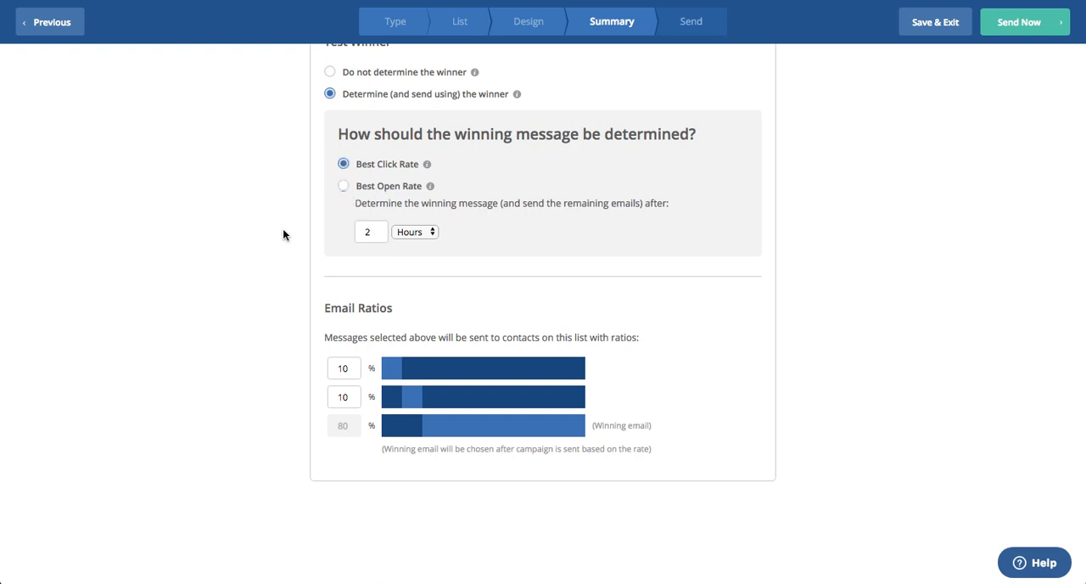